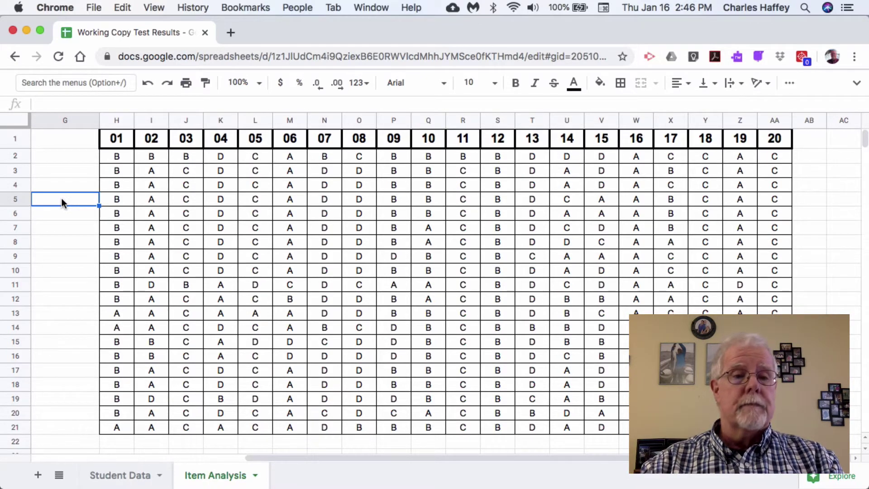
# Hide answer-grid rows 5–18, leaving rows 1–4 and 19–21 visible.
pyautogui.moveTo(14, 199); pyautogui.dragTo(16, 327)
pyautogui.rightClick(16, 327)
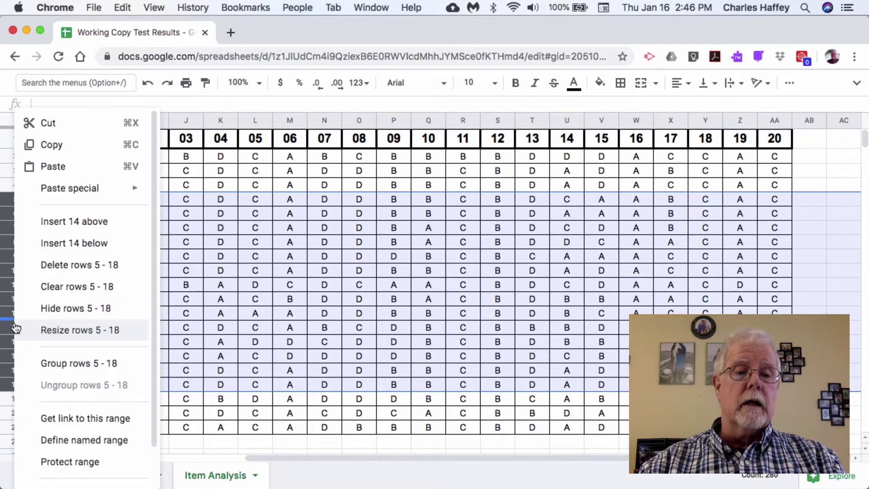
pyautogui.click(80, 309)
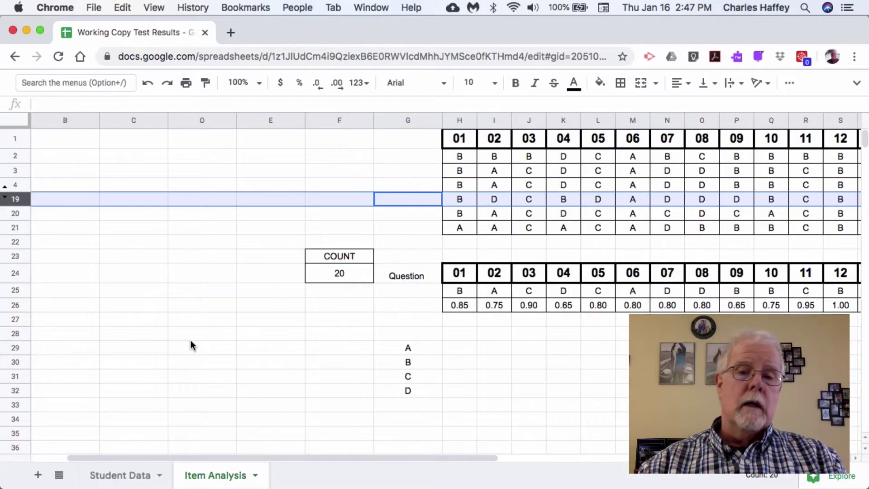
pyautogui.hscroll(5, 190, 340)
pyautogui.click(286, 392)
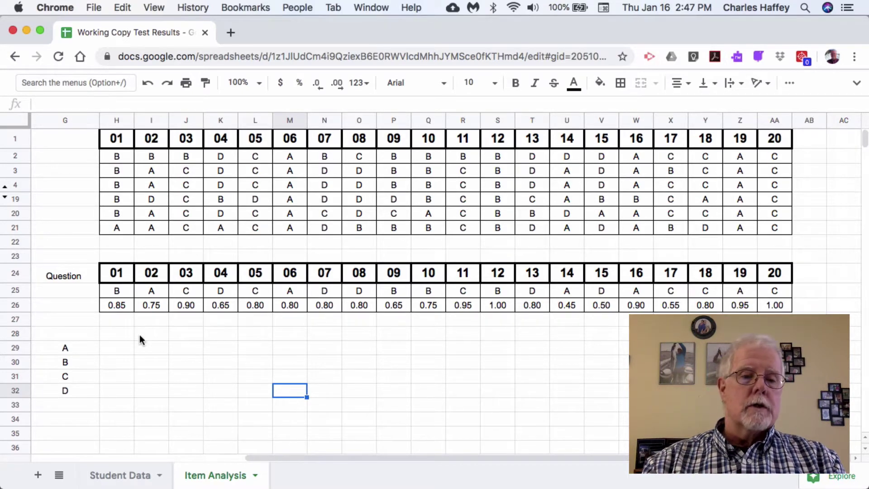
# Enter =COUNTIF(H2:H21,G29) in H29 to count question 01's A answers, giving 3.
pyautogui.click(117, 348)
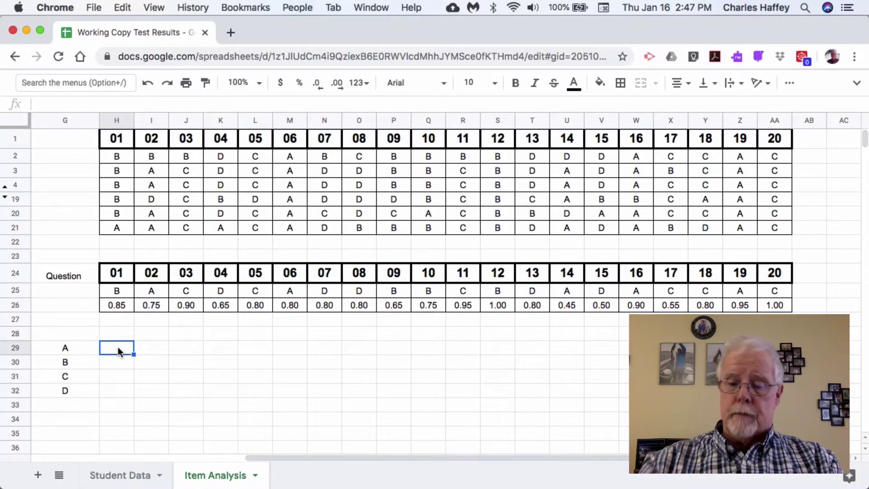
pyautogui.write('=COUN')
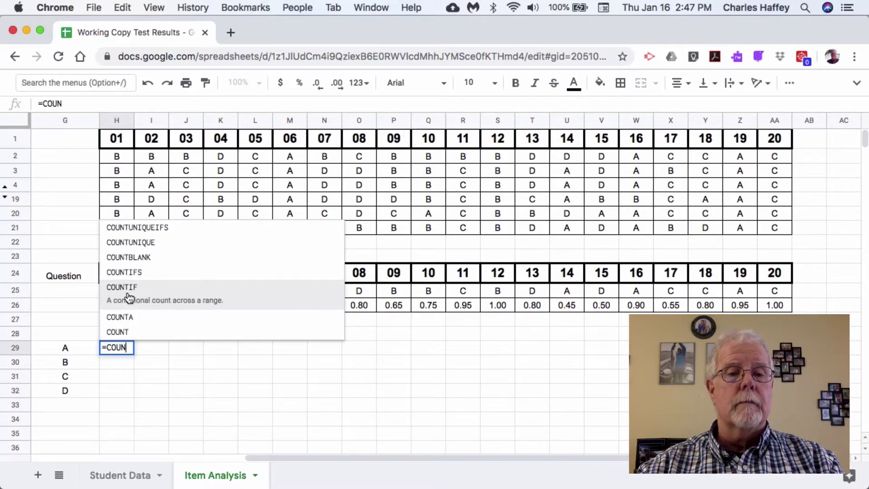
pyautogui.click(128, 296)
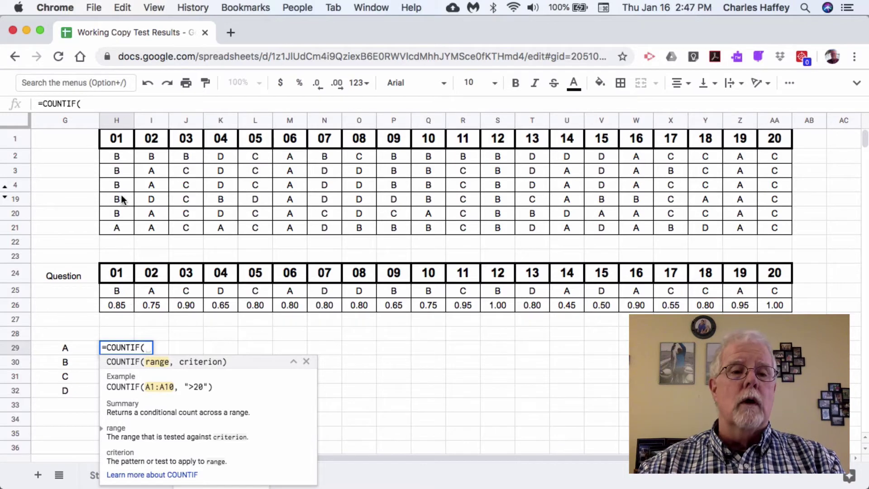
pyautogui.moveTo(117, 159); pyautogui.dragTo(121, 229)
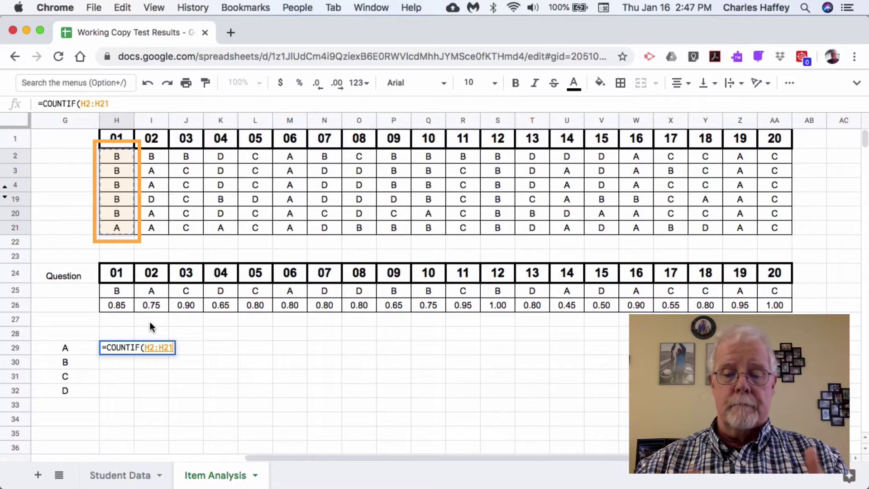
pyautogui.write(',')
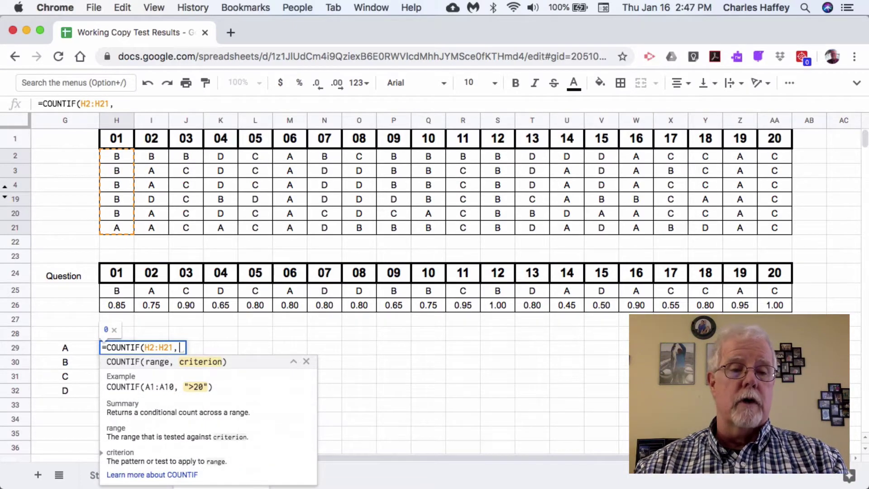
pyautogui.click(67, 345)
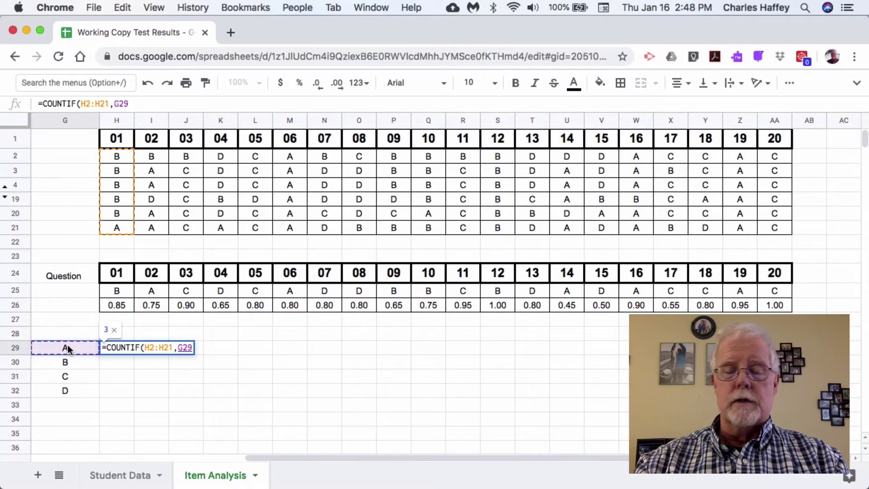
pyautogui.press('Return')
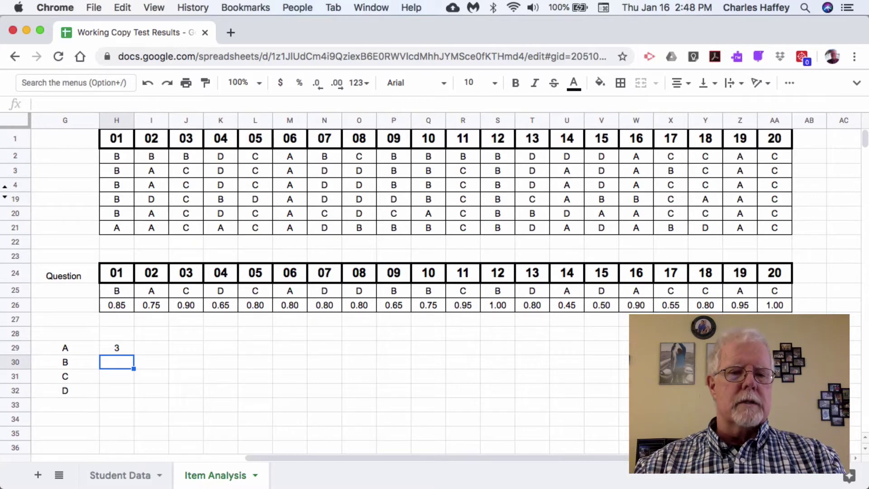
# Fill H29's count down to H30 and inspect its shifted formula =COUNTIF(H3:H22,G30).
pyautogui.click(120, 346)
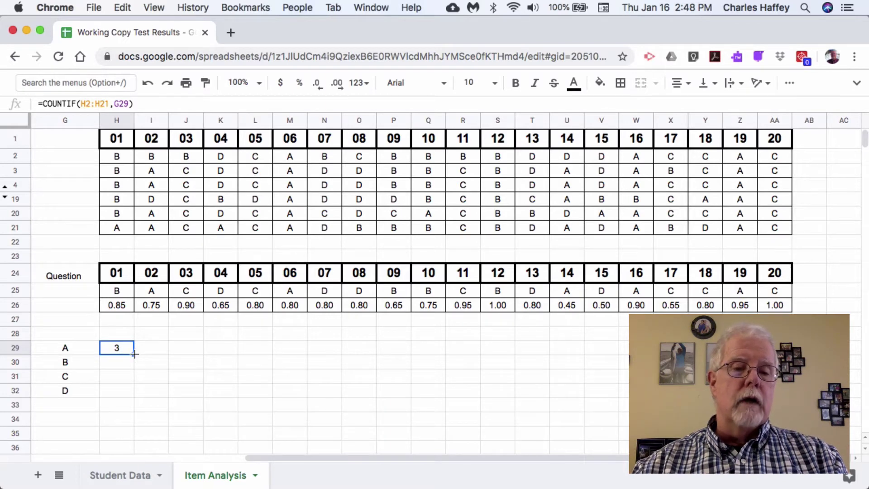
pyautogui.moveTo(135, 354); pyautogui.dragTo(132, 363)
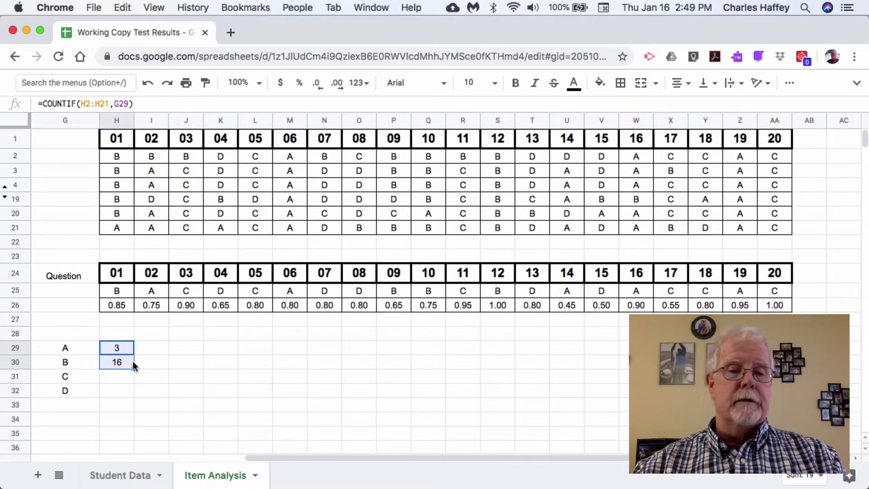
pyautogui.click(146, 365)
pyautogui.doubleClick(117, 360)
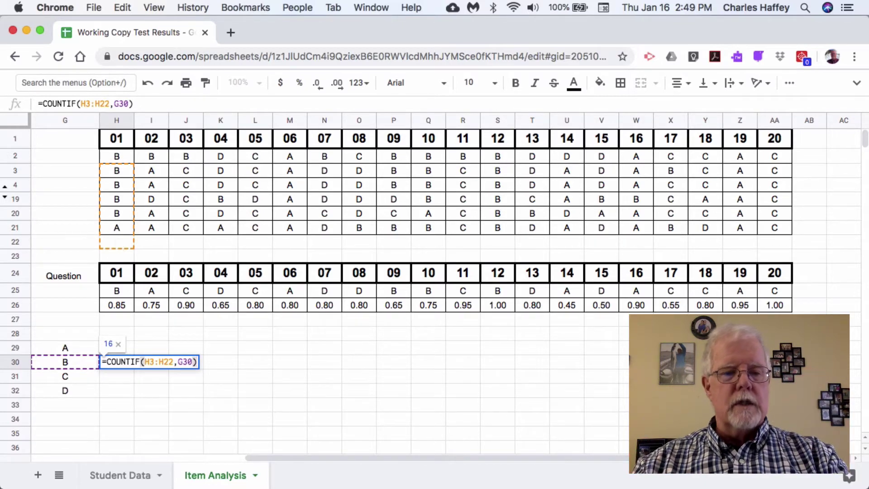
# Clear H30 and lock H29's count range to H$2:H$21 using F4.
pyautogui.press('Return')
pyautogui.press('Delete')
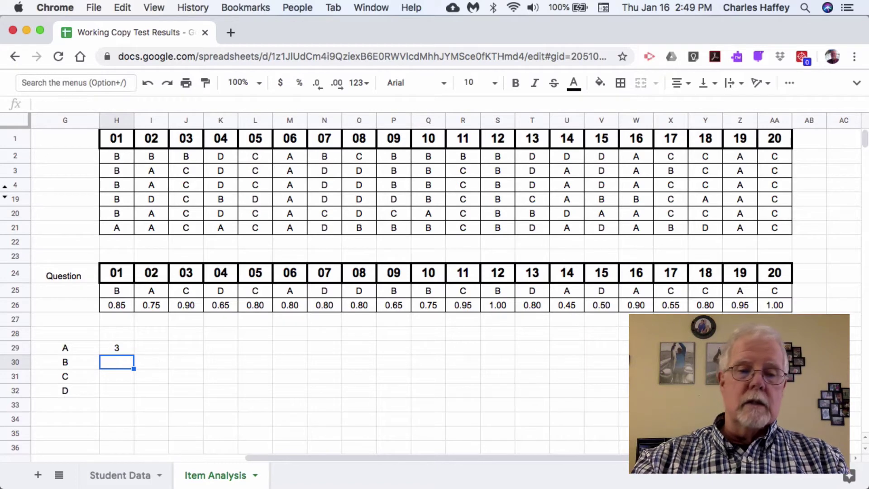
pyautogui.click(117, 348)
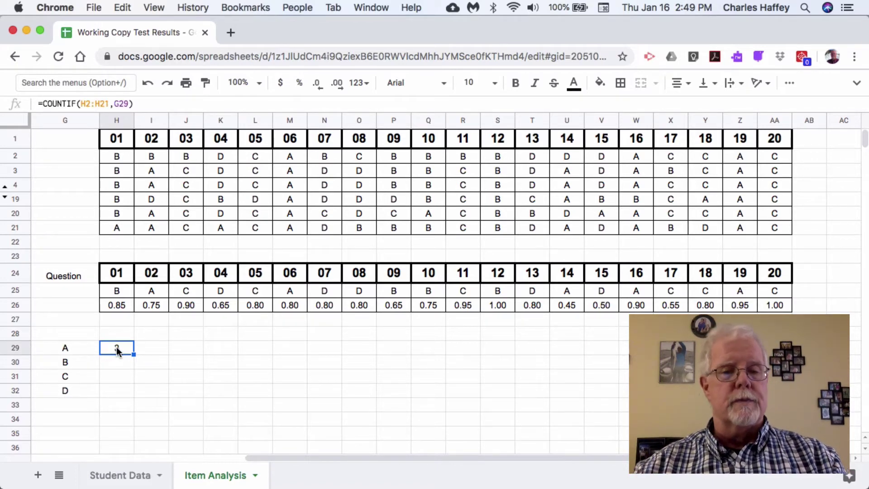
pyautogui.doubleClick(116, 347)
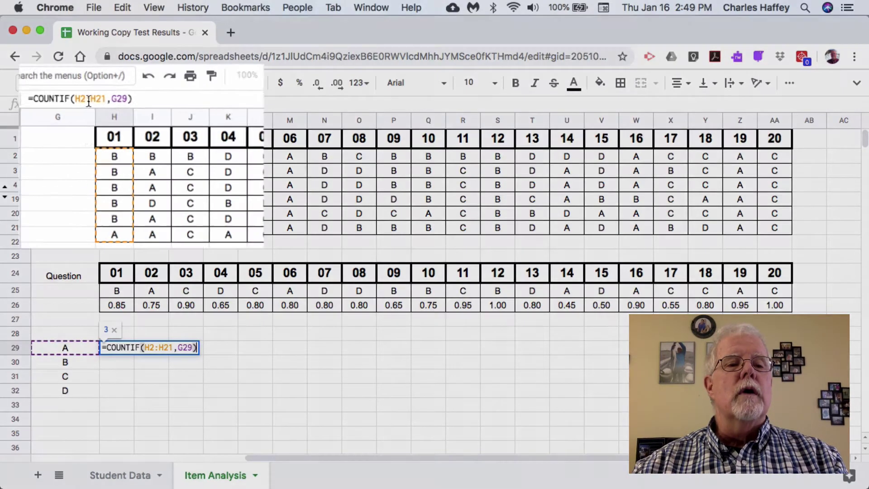
pyautogui.click(91, 105)
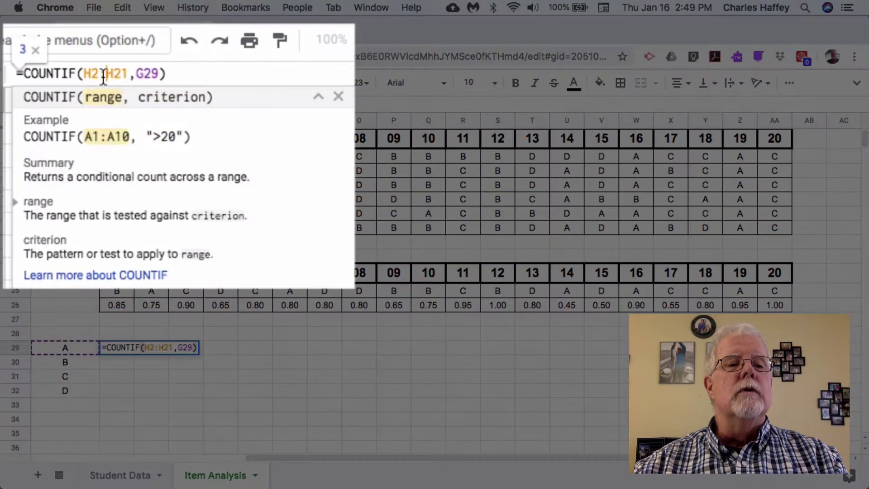
pyautogui.doubleClick(103, 74)
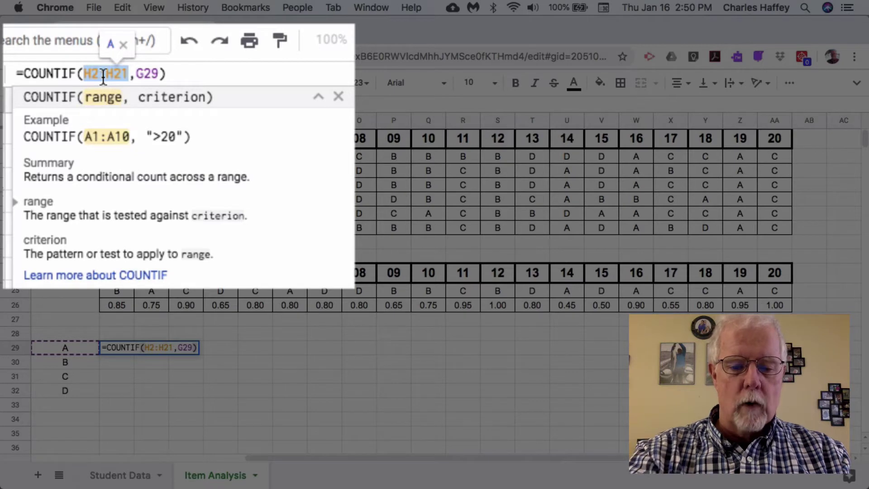
pyautogui.press('F4')
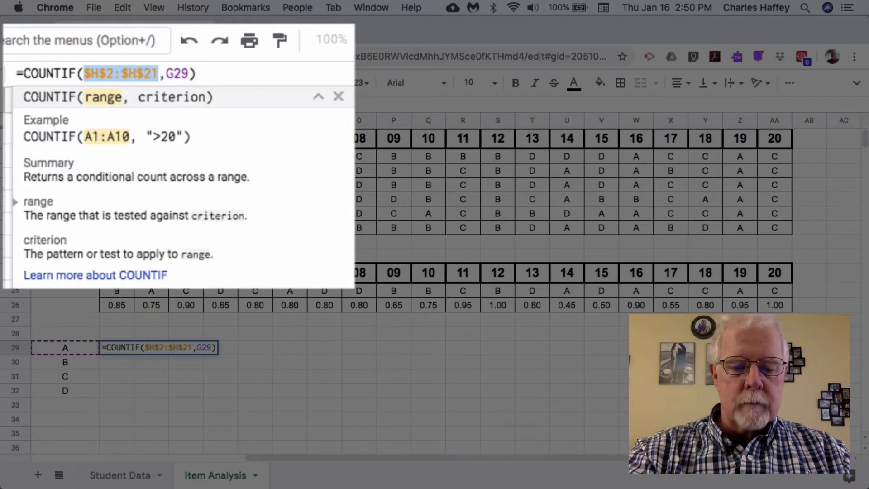
pyautogui.press('F4')
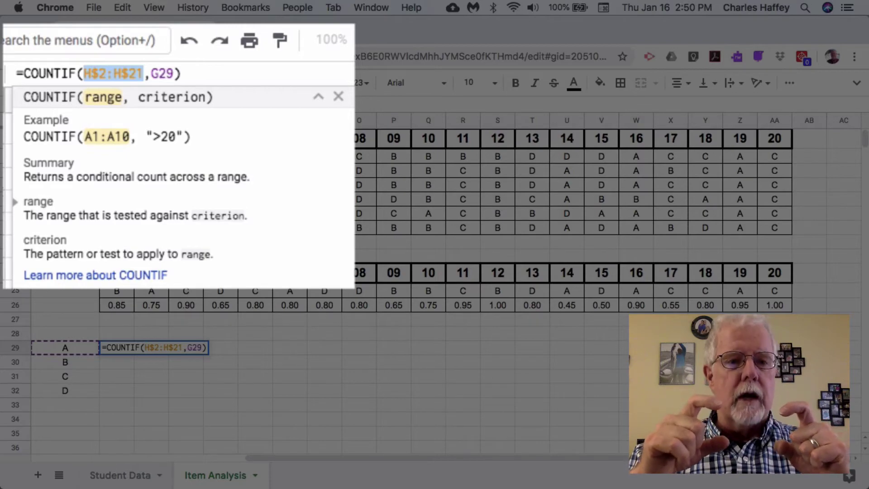
pyautogui.press('Return')
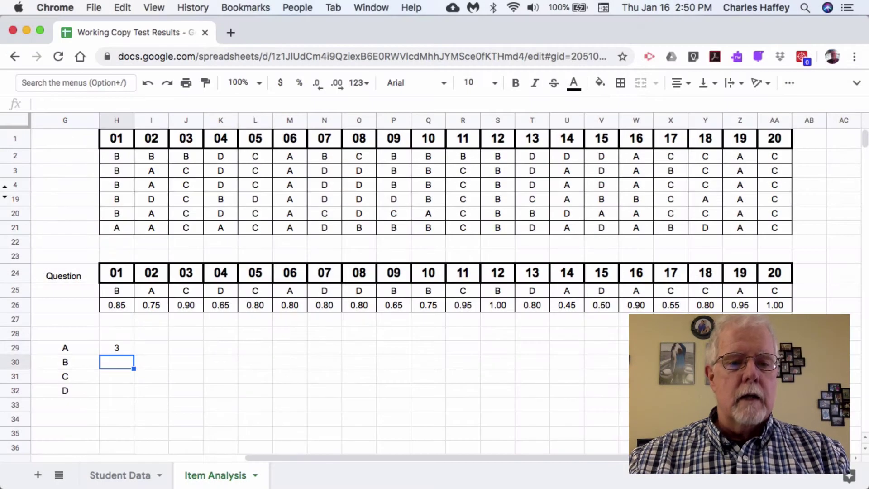
pyautogui.click(119, 344)
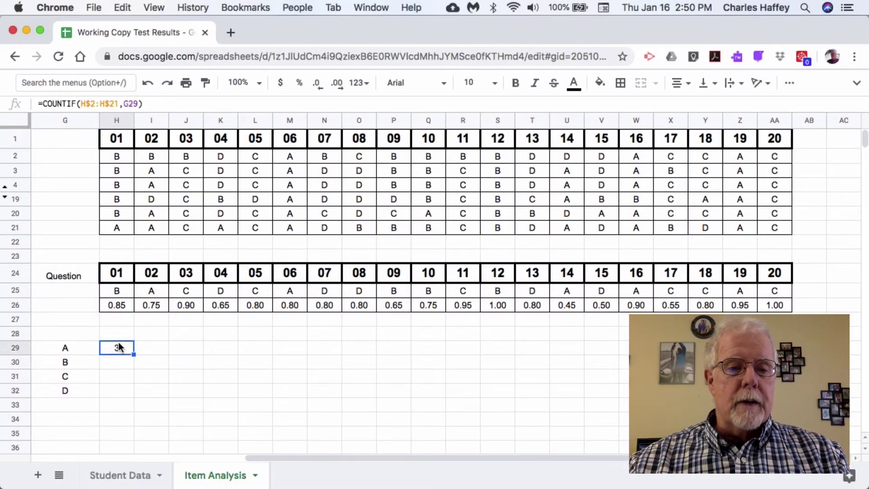
# Copy the corrected count into H30, confirm it keeps rows 2–21, then clear H30.
pyautogui.moveTo(134, 355); pyautogui.dragTo(132, 363)
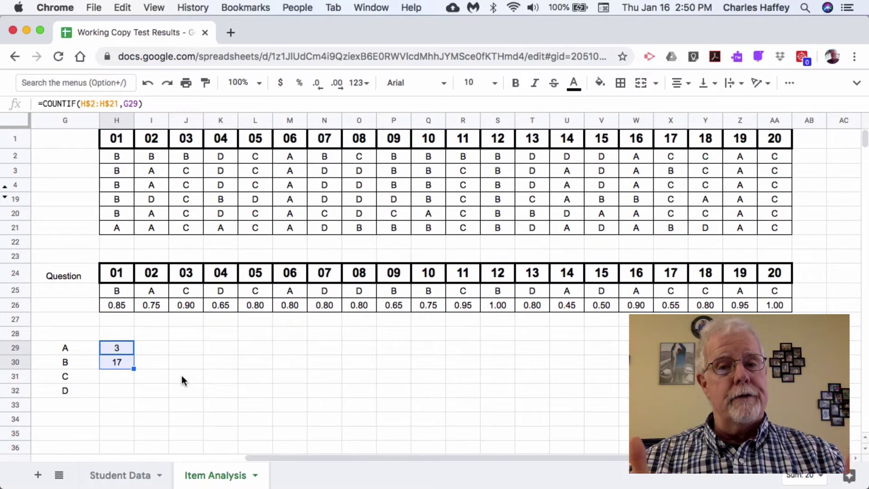
pyautogui.click(180, 379)
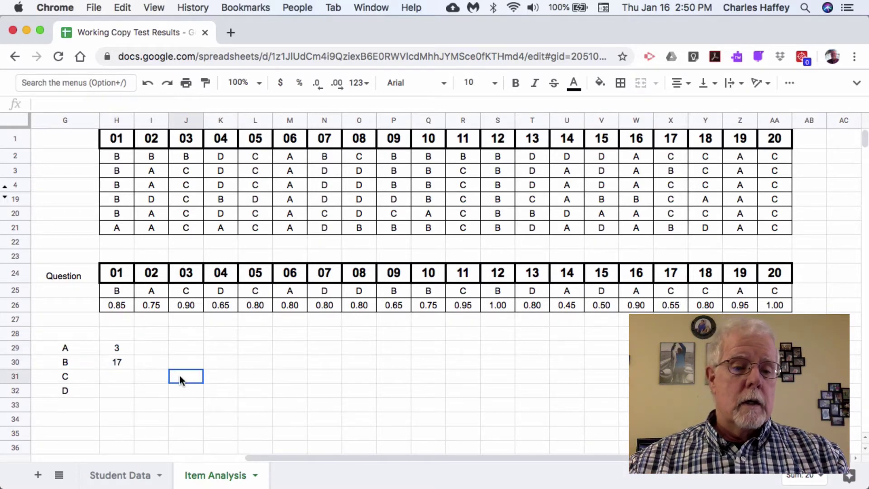
pyautogui.click(117, 364)
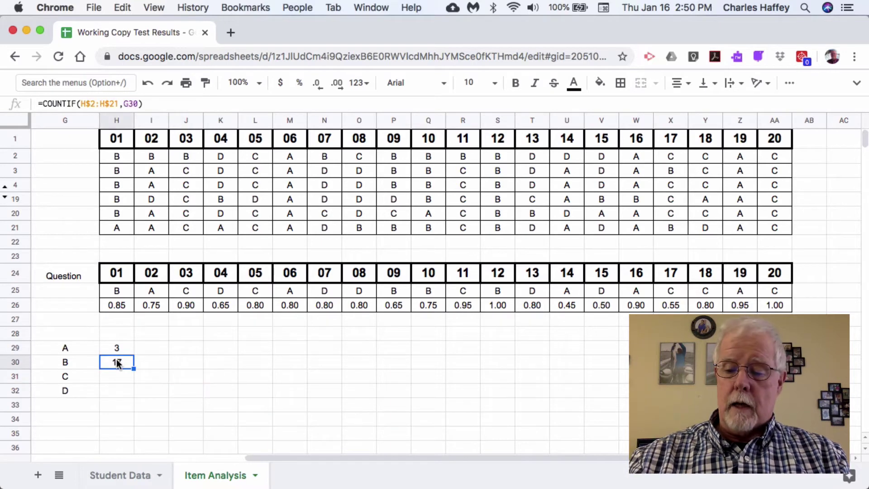
pyautogui.press('Delete')
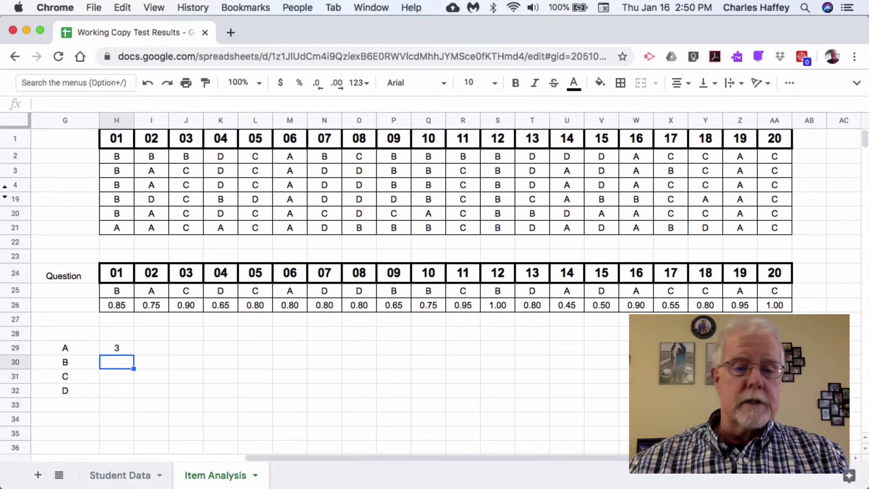
# Copy the A count into I29 for question 02 and inspect its shifted H29 criterion.
pyautogui.click(118, 349)
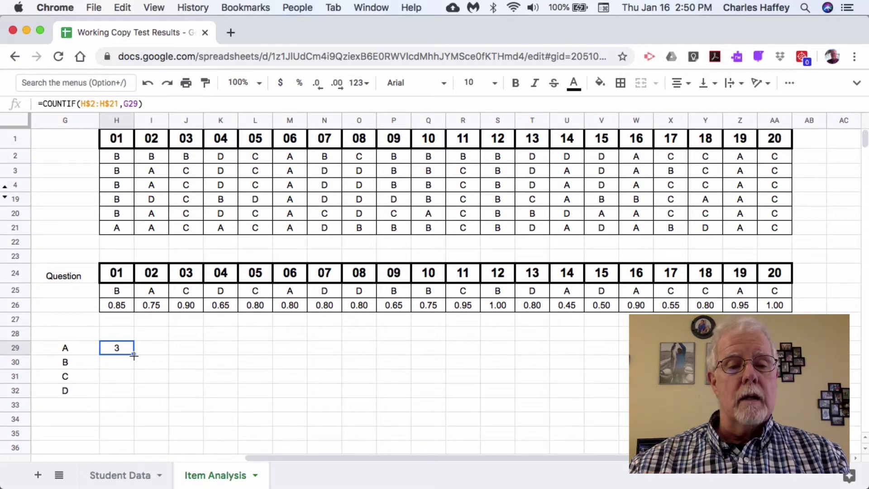
pyautogui.moveTo(134, 356); pyautogui.dragTo(166, 358)
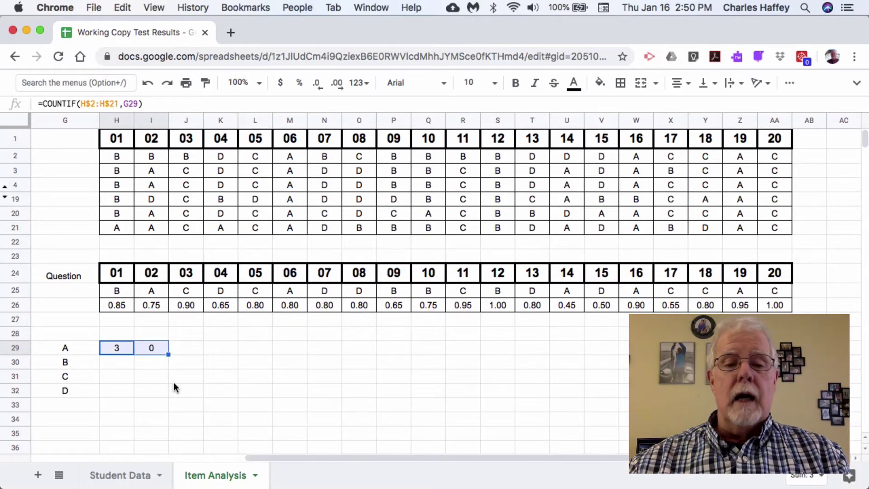
pyautogui.click(184, 387)
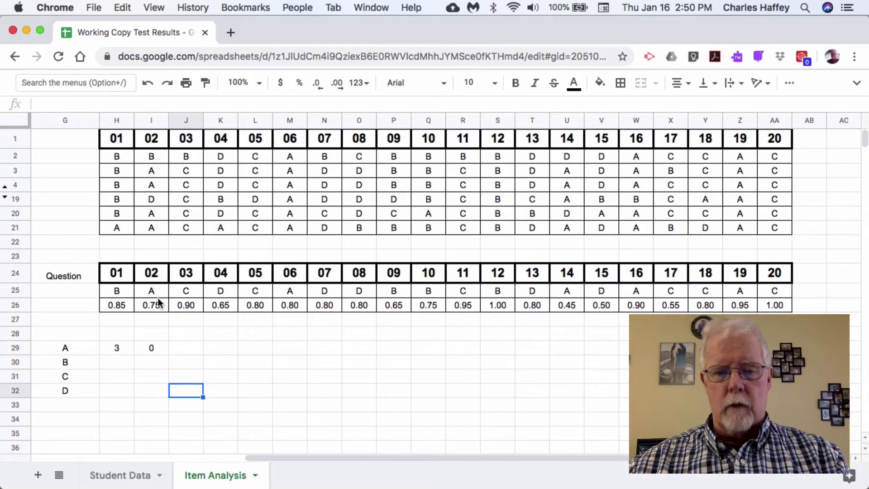
pyautogui.doubleClick(154, 349)
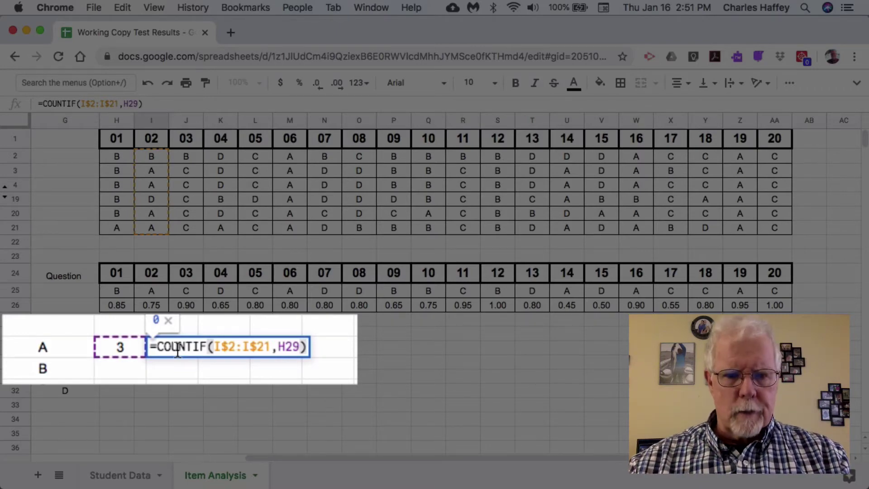
# Clear I29 and change H29 to =COUNTIF(H$2:H$21,$G29).
pyautogui.press('Return')
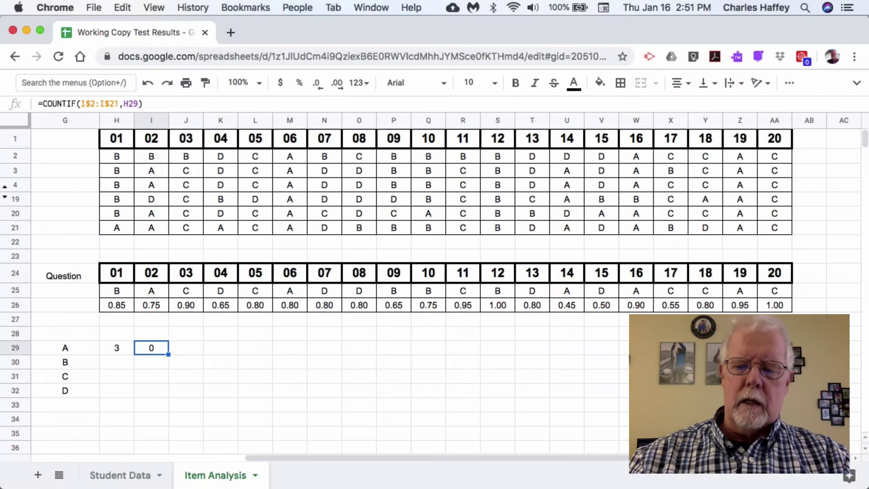
pyautogui.press('Delete')
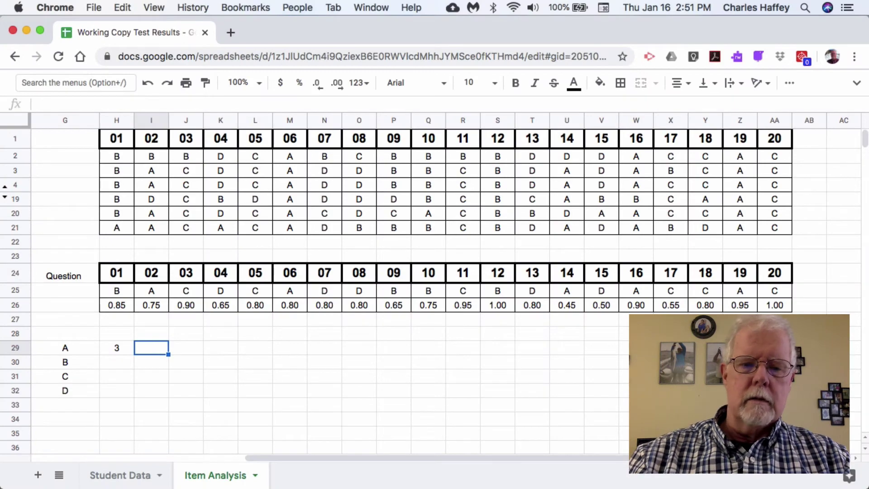
pyautogui.click(120, 348)
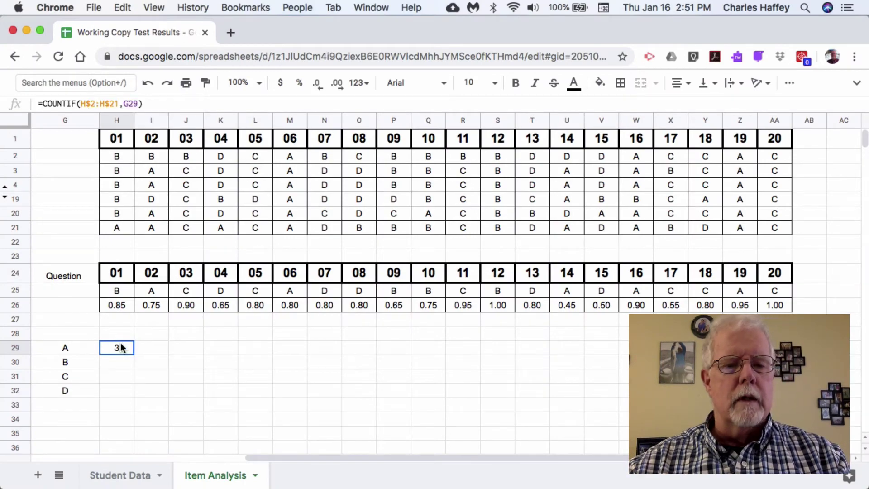
pyautogui.click(132, 104)
pyautogui.doubleClick(152, 105)
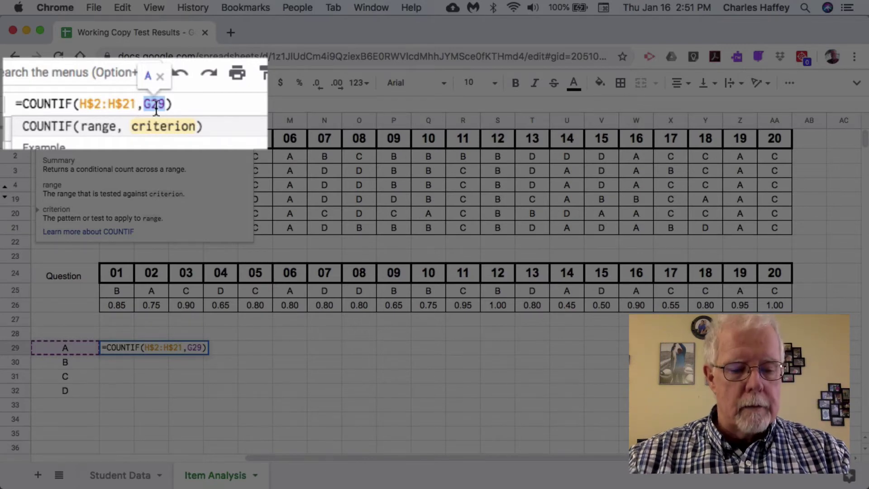
pyautogui.press('F4')
pyautogui.press('F4')
pyautogui.press('F4')
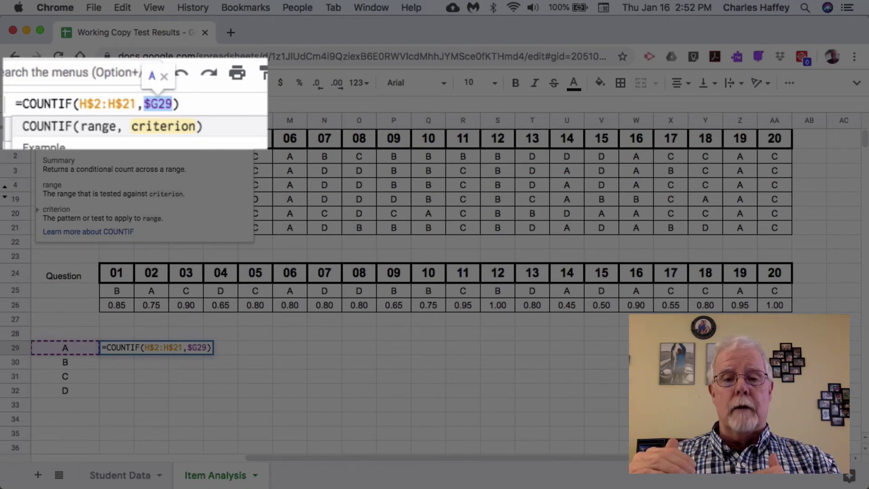
pyautogui.press('Return')
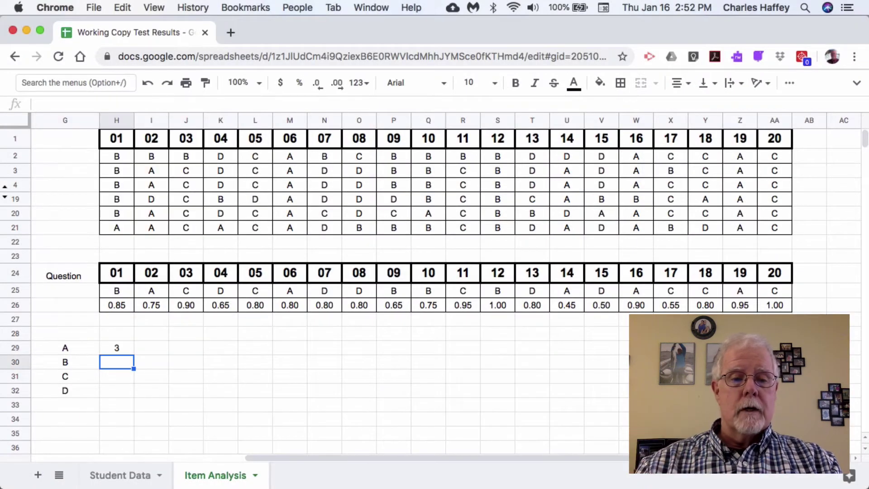
# Fill the count formula right to AA29 and down through row 32.
pyautogui.click(119, 346)
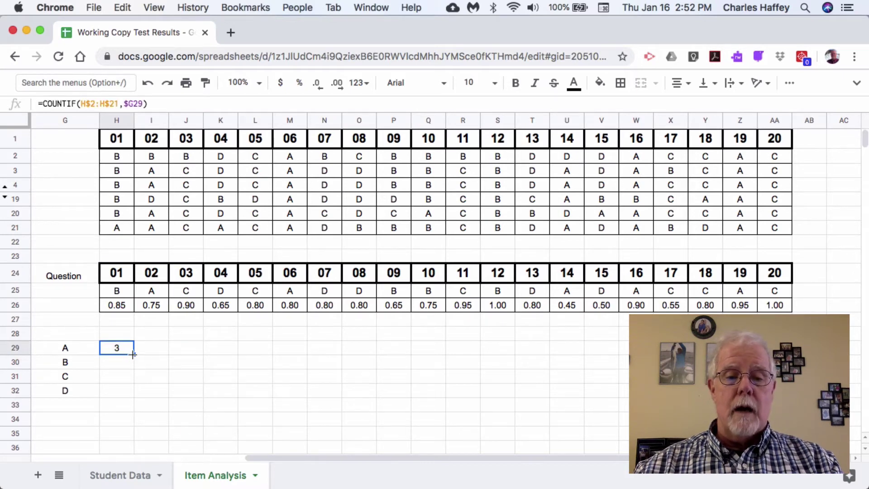
pyautogui.moveTo(133, 355); pyautogui.dragTo(148, 361)
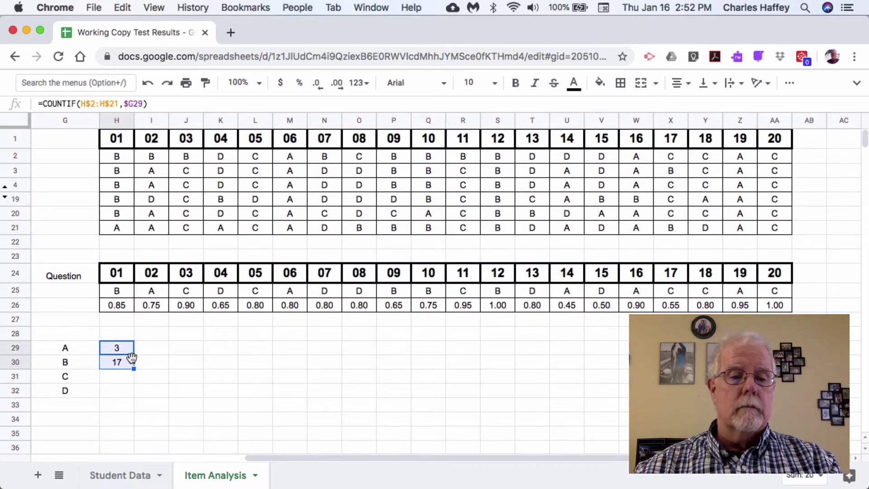
pyautogui.press('super+z')
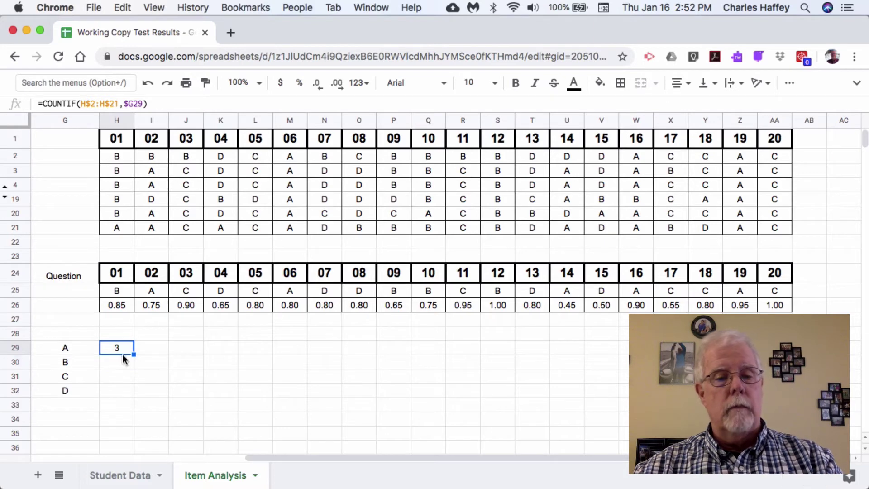
pyautogui.moveTo(133, 355); pyautogui.dragTo(156, 352)
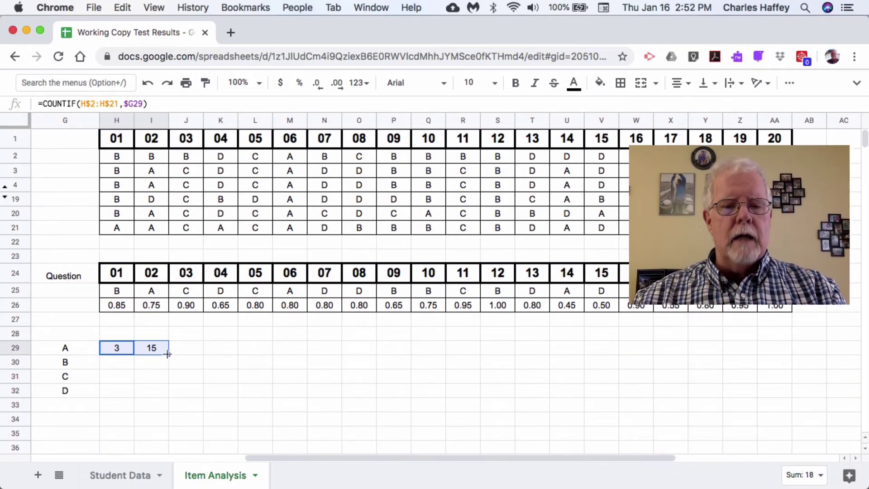
pyautogui.moveTo(168, 354); pyautogui.dragTo(776, 344)
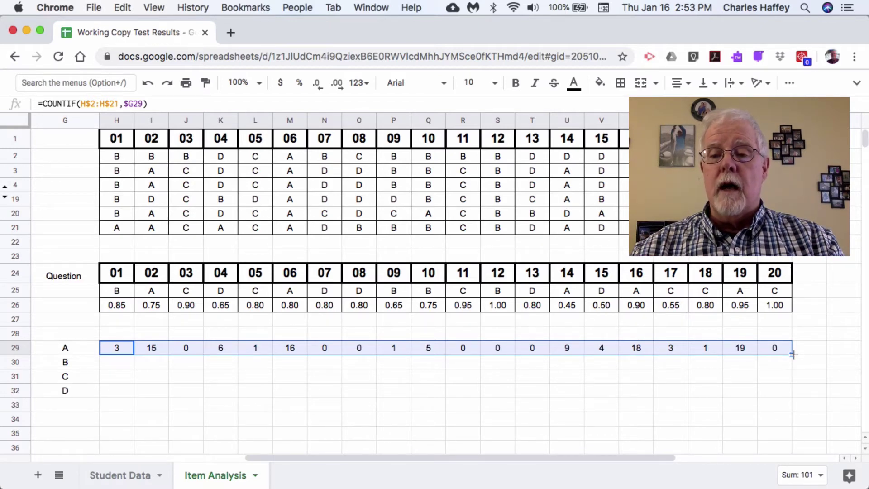
pyautogui.moveTo(792, 354); pyautogui.dragTo(793, 395)
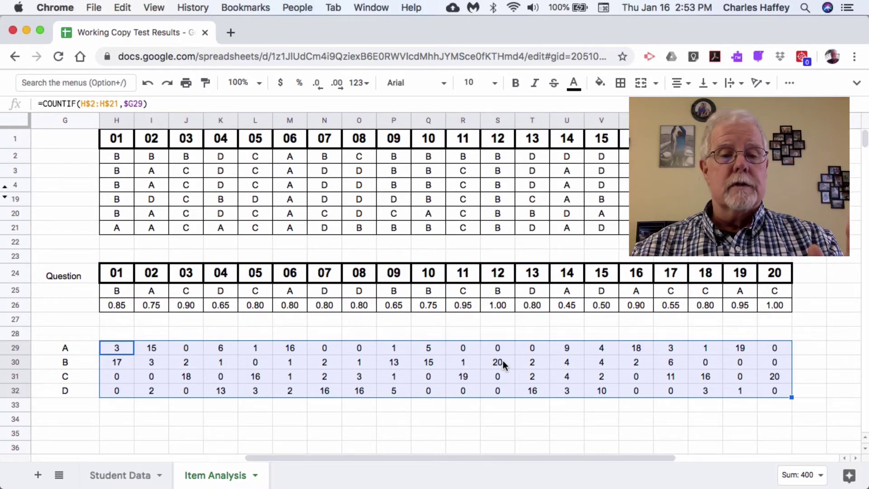
# Divide H29's A count by the student total, making =COUNTIF(H$2:H$21,$G29)/$F$24.
pyautogui.click(509, 428)
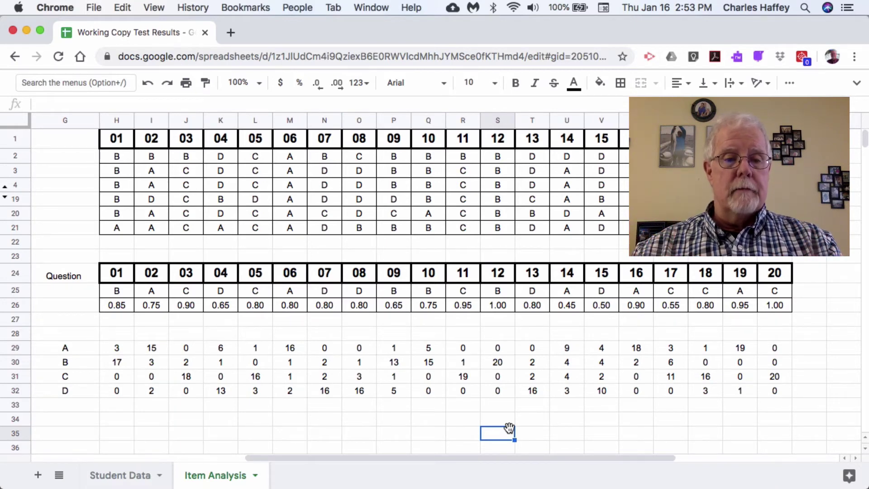
pyautogui.click(120, 347)
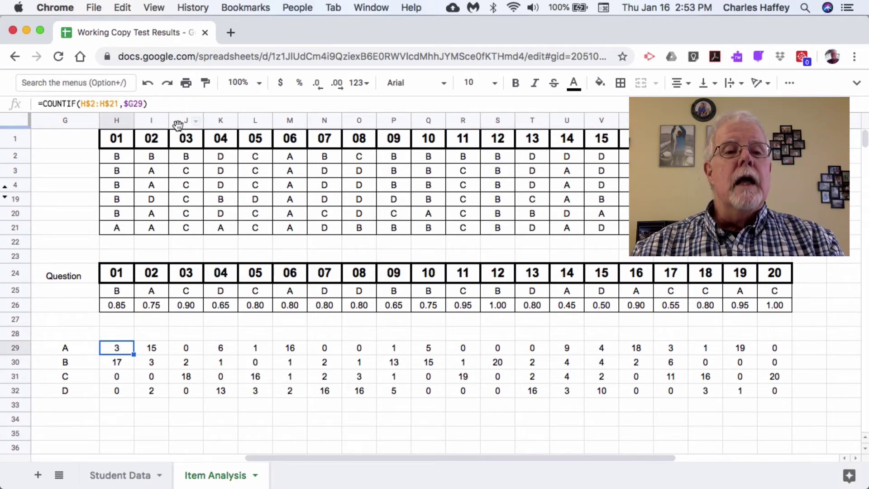
pyautogui.click(165, 102)
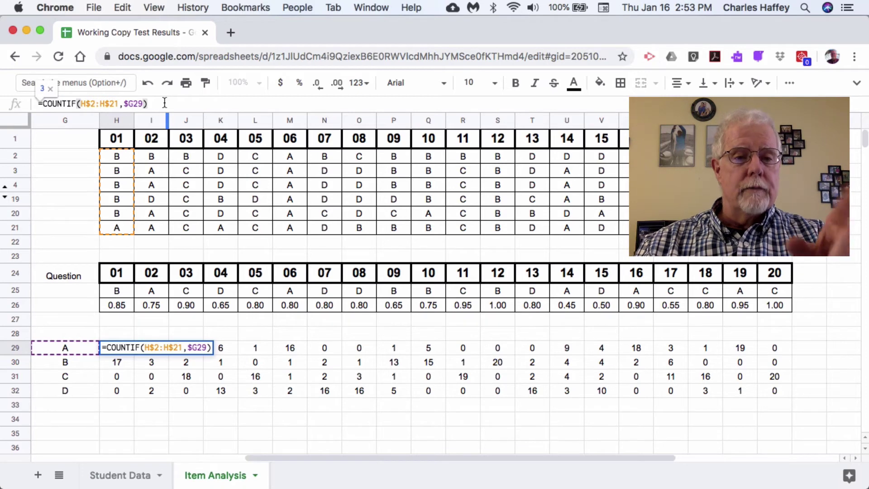
pyautogui.write('/')
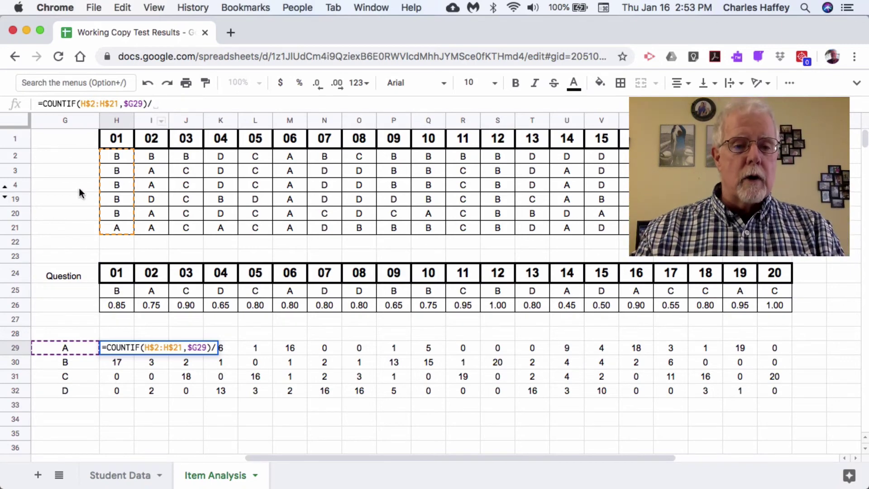
pyautogui.hscroll(-3, 78, 189)
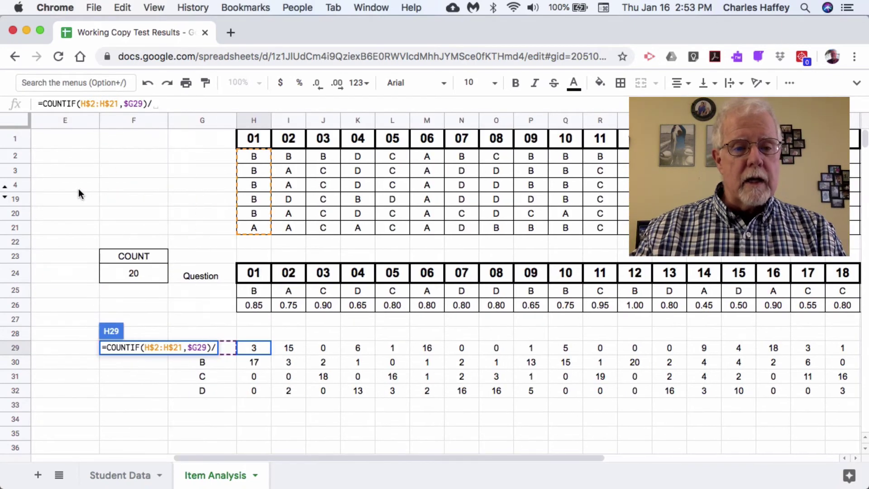
pyautogui.click(143, 273)
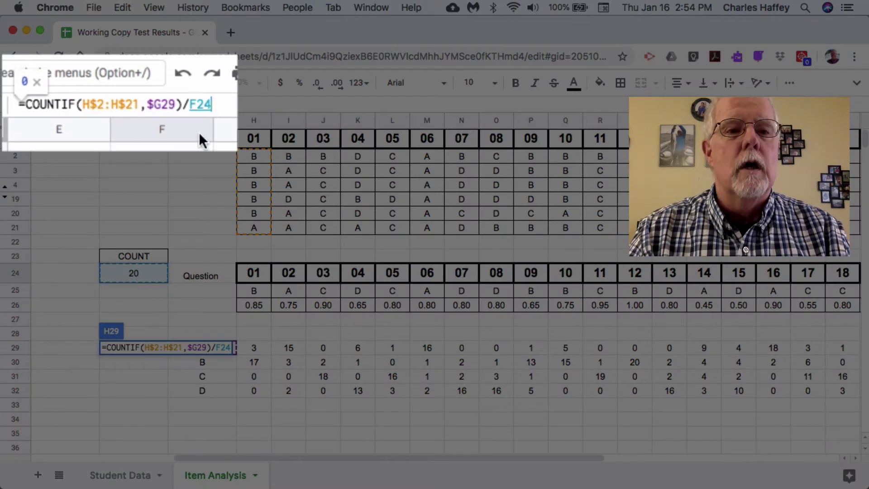
pyautogui.doubleClick(200, 106)
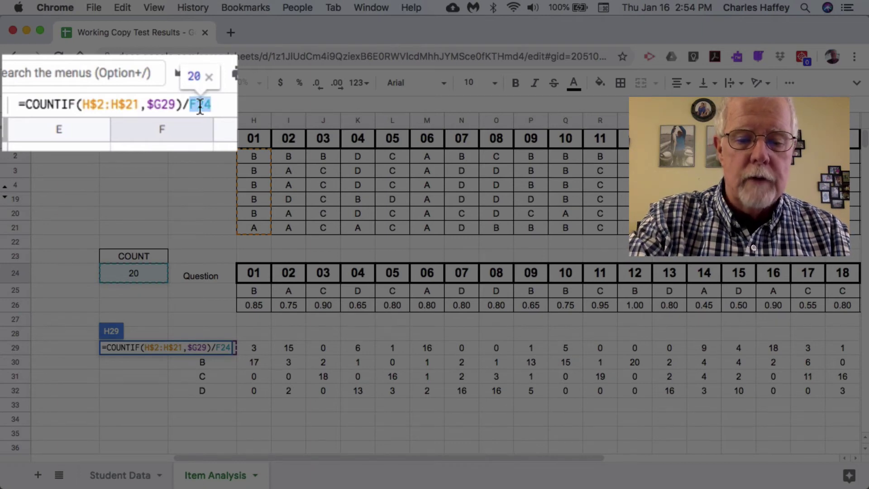
pyautogui.press('F4')
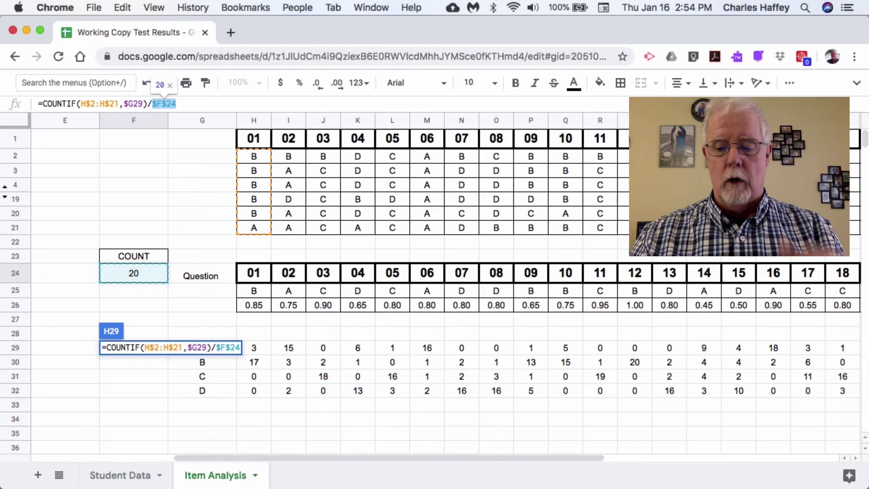
pyautogui.press('Return')
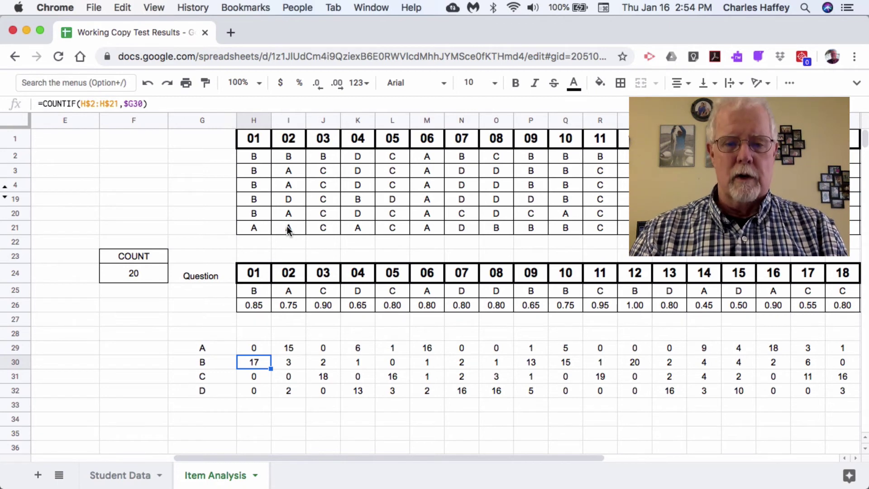
pyautogui.click(255, 348)
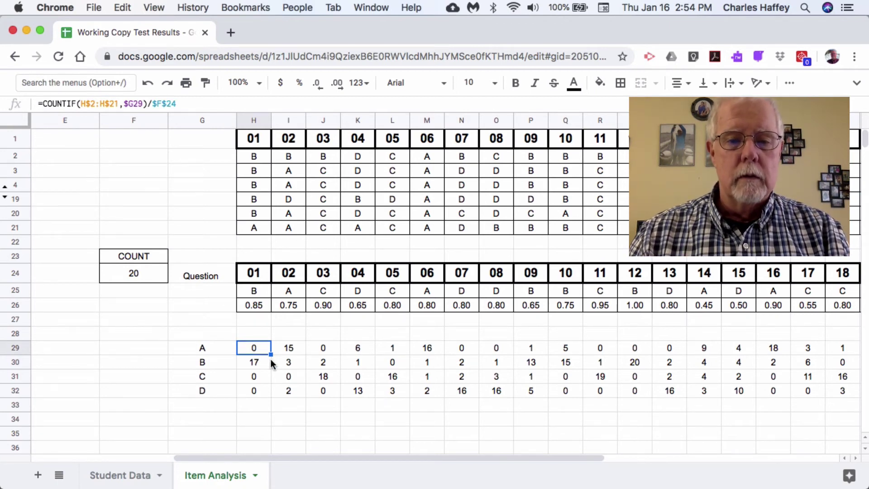
# Fill the proportion formula across H29:AA32 and format it to two decimal places.
pyautogui.moveTo(271, 354); pyautogui.dragTo(722, 394)
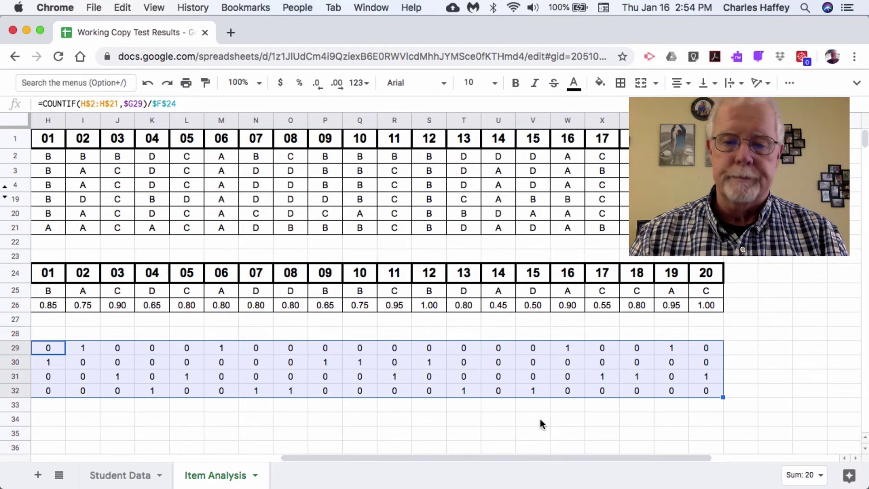
pyautogui.hscroll(-3, 540, 419)
pyautogui.hscroll(1, 540, 419)
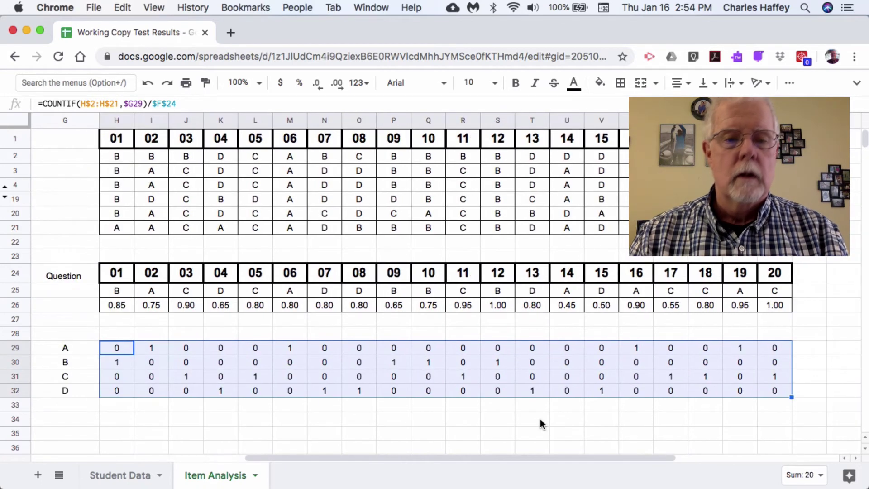
pyautogui.click(337, 83)
pyautogui.click(338, 83)
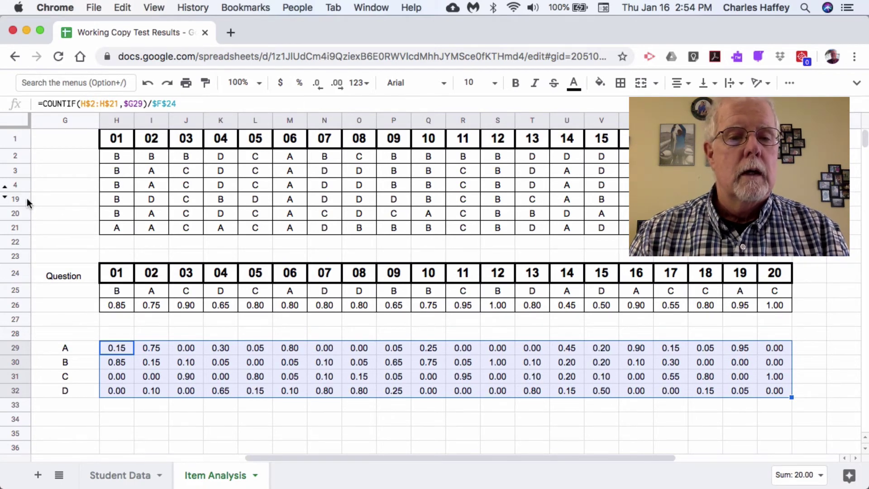
pyautogui.click(69, 204)
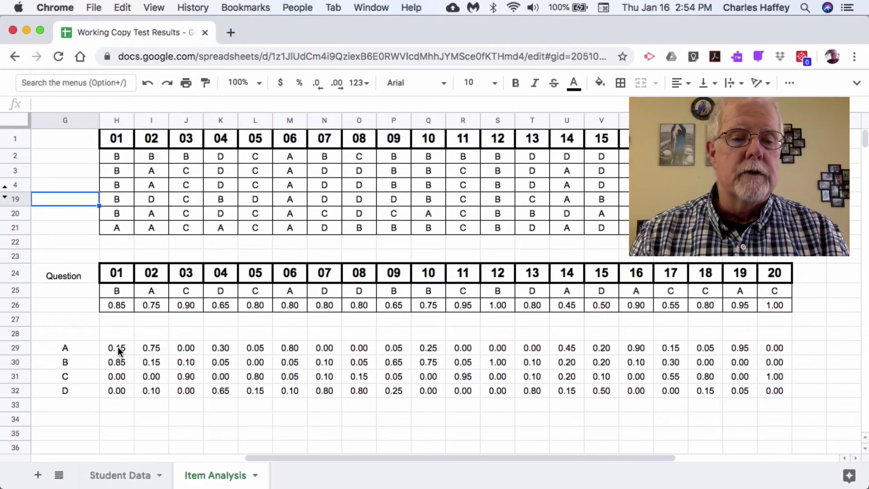
# Apply All borders to the H29:AA32 proportion table.
pyautogui.moveTo(116, 348); pyautogui.dragTo(775, 390)
pyautogui.click(620, 83)
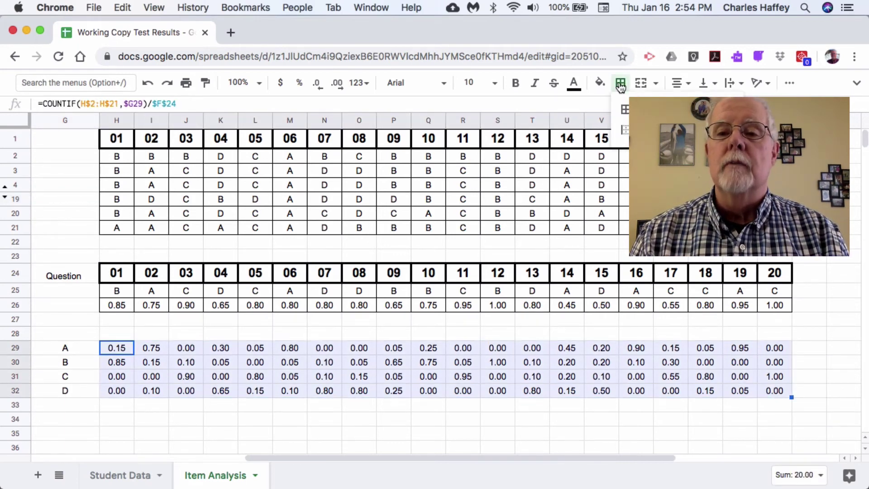
pyautogui.click(625, 110)
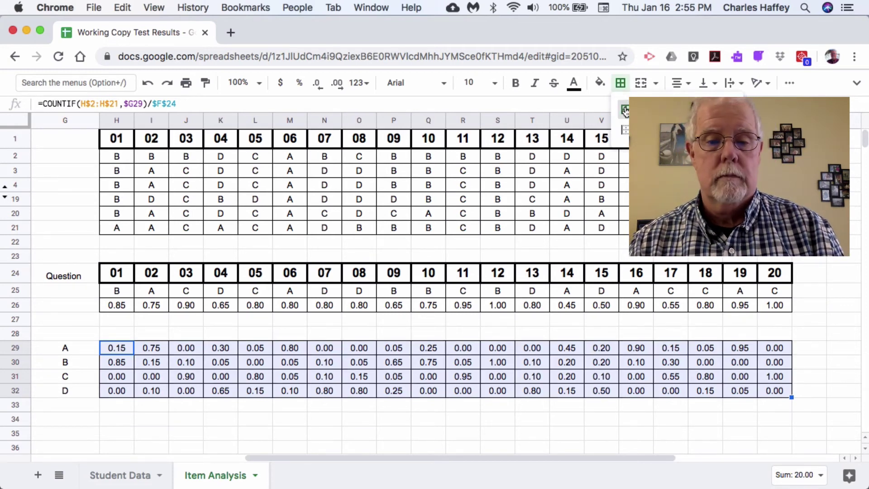
pyautogui.click(636, 422)
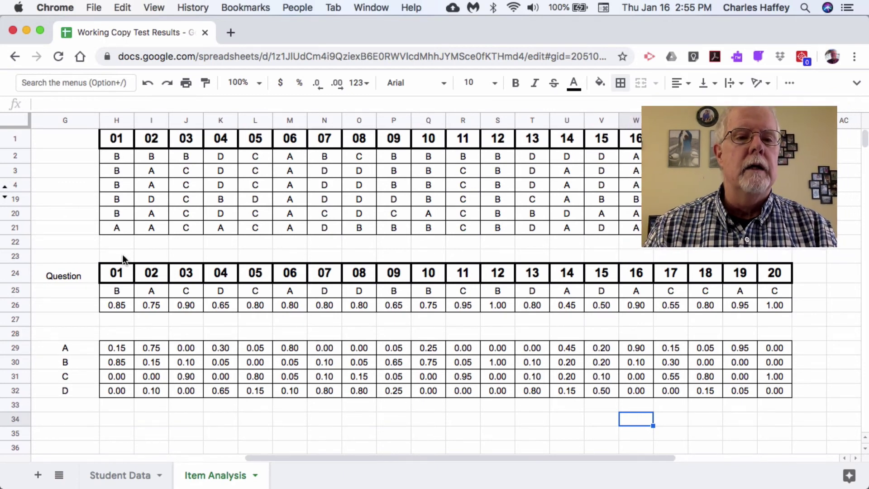
# Merge H23:AA23 and title it 'ANSWER KEY'.
pyautogui.moveTo(123, 257); pyautogui.dragTo(772, 256)
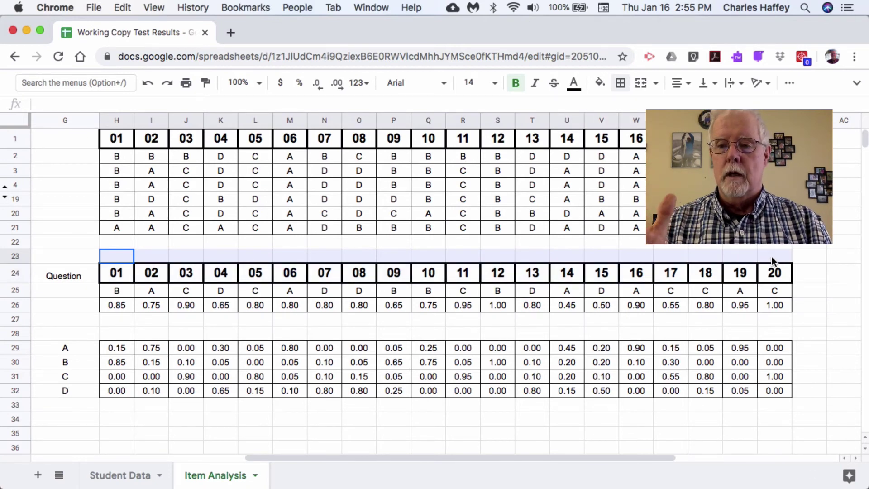
pyautogui.moveTo(772, 257); pyautogui.dragTo(772, 256)
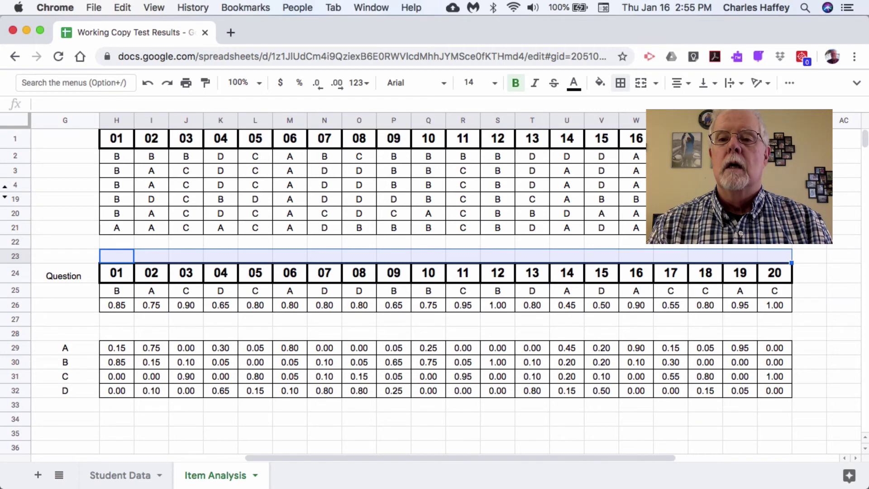
pyautogui.click(642, 84)
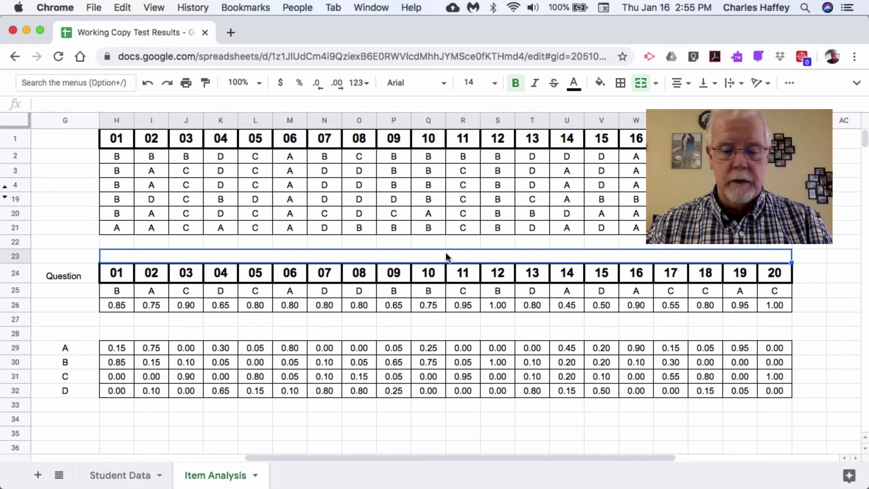
pyautogui.write('ANSWER')
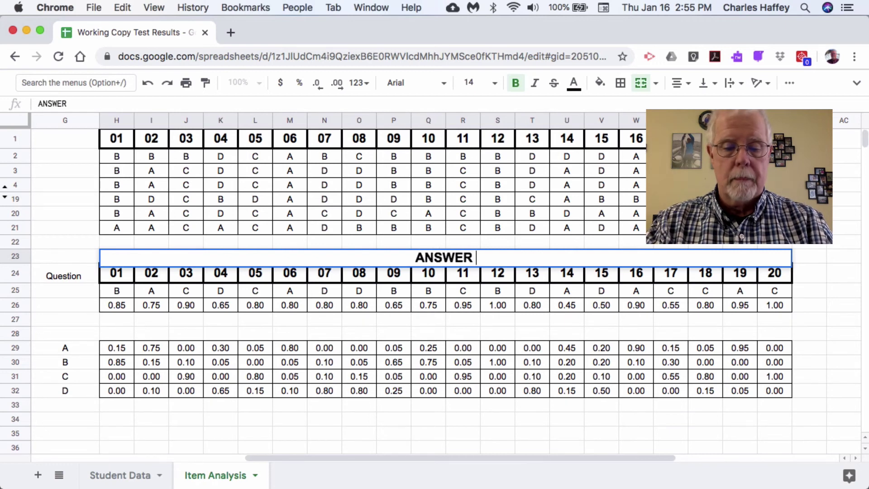
pyautogui.write(' KEY')
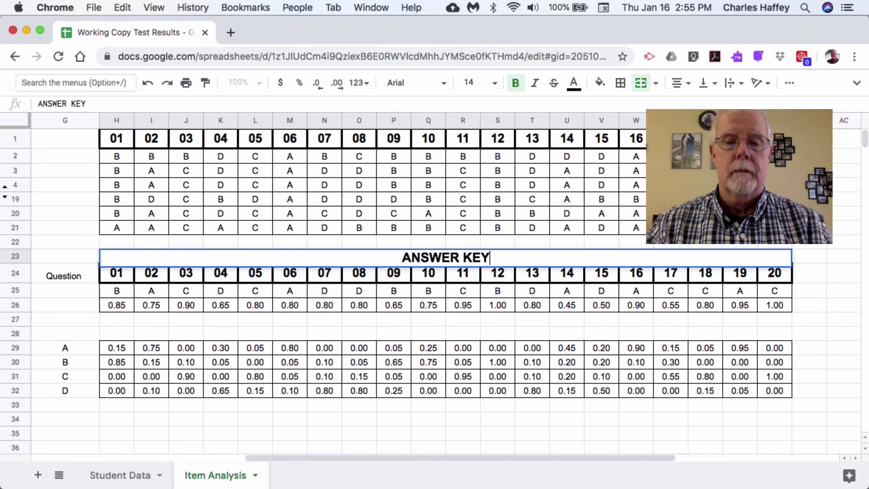
pyautogui.click(53, 297)
# Merge H28:AA28 and title it 'ITEM ANALYSIS'.
pyautogui.moveTo(116, 341); pyautogui.dragTo(783, 339)
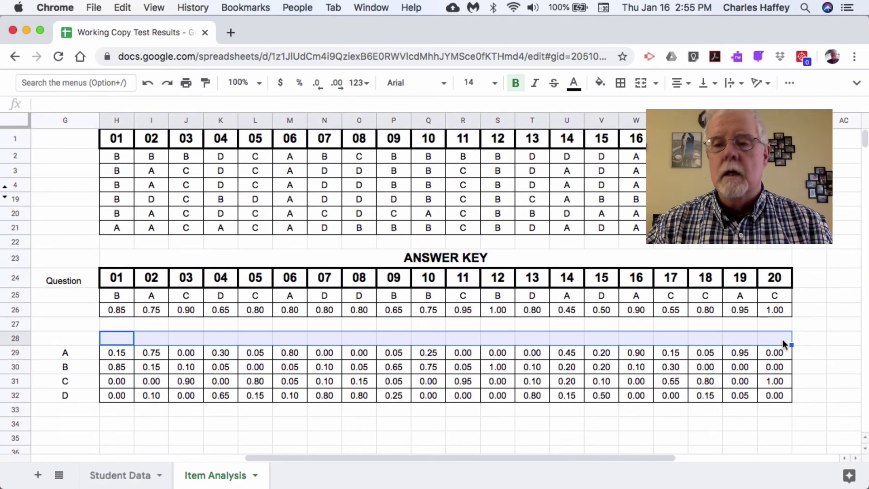
pyautogui.click(639, 85)
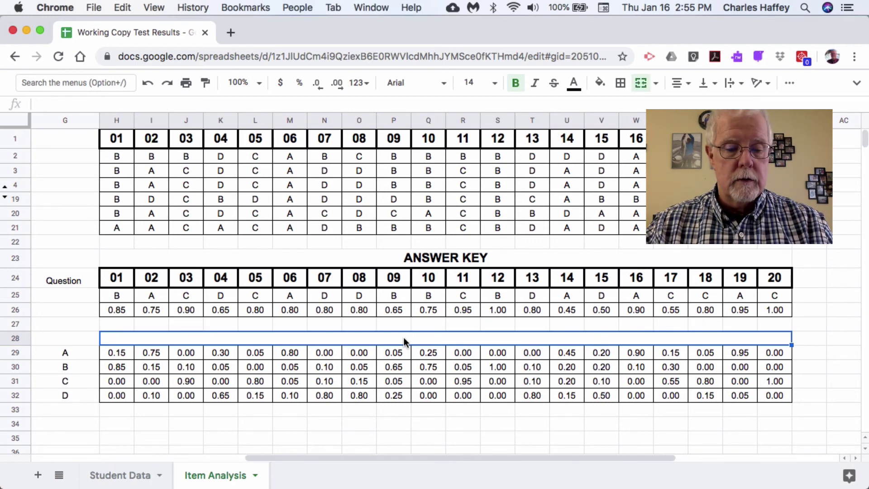
pyautogui.write('ITEM ')
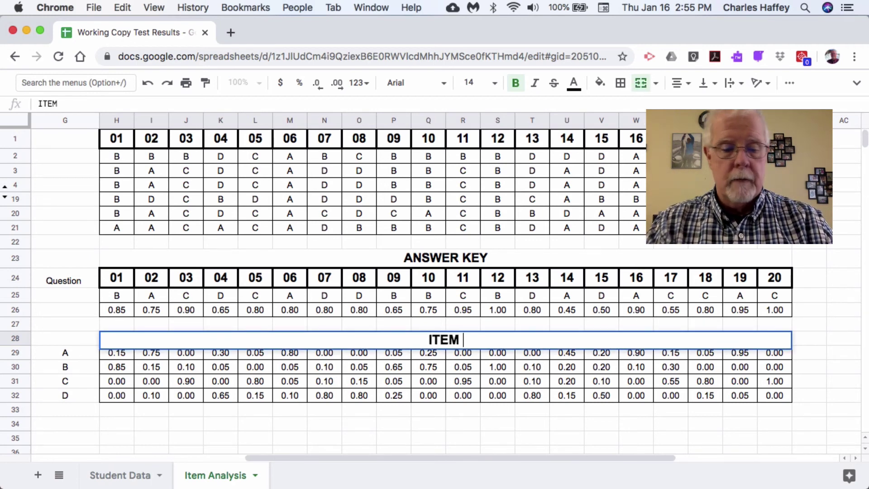
pyautogui.write('ANALYSIS')
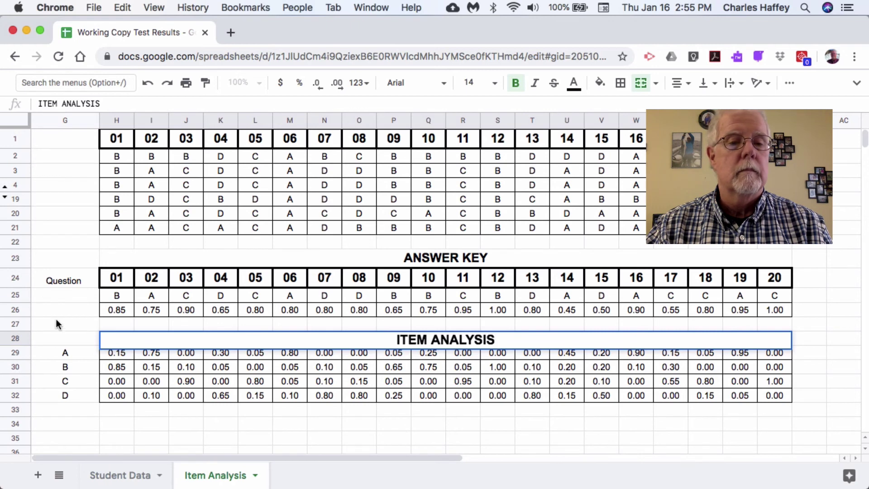
pyautogui.press('Return')
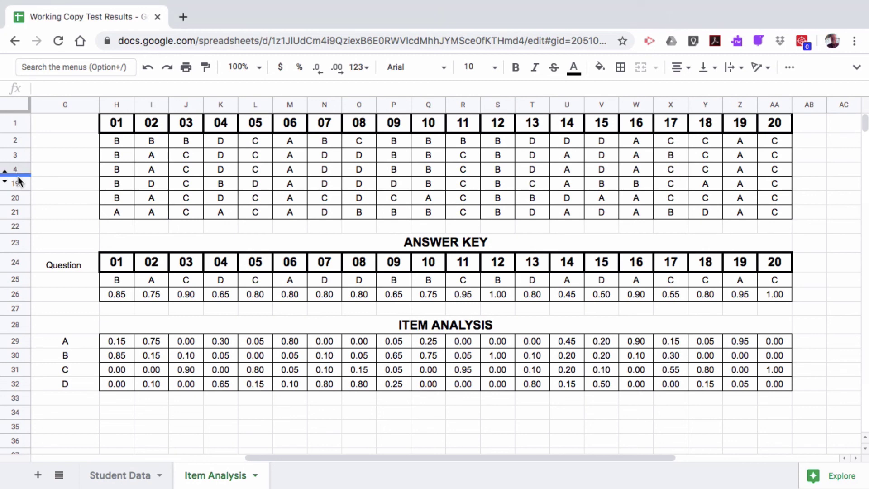
# Unhide the hidden rows 5–18 from the rows 4–19 selection, then zoom the sheet to 50%.
pyautogui.moveTo(21, 170); pyautogui.dragTo(18, 183)
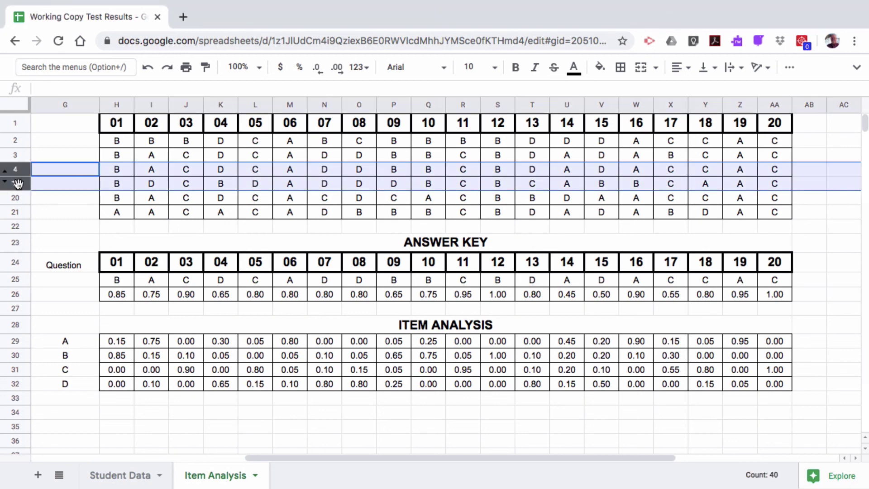
pyautogui.rightClick(18, 184)
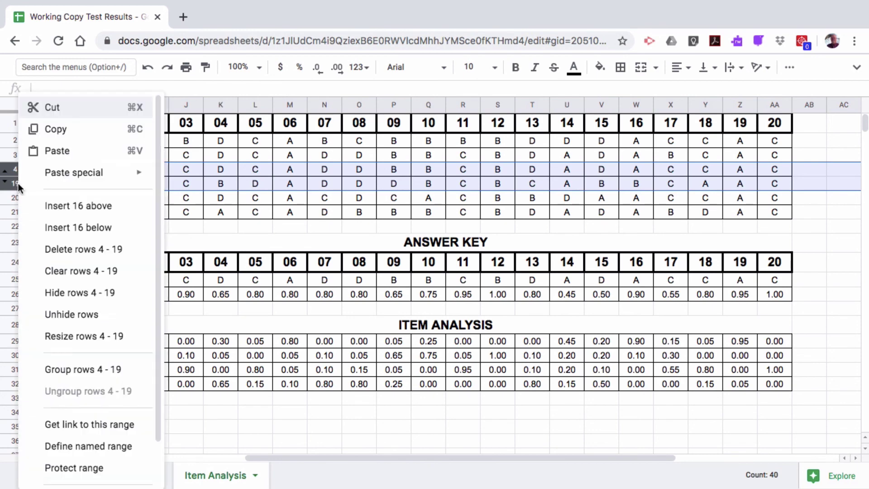
pyautogui.click(80, 317)
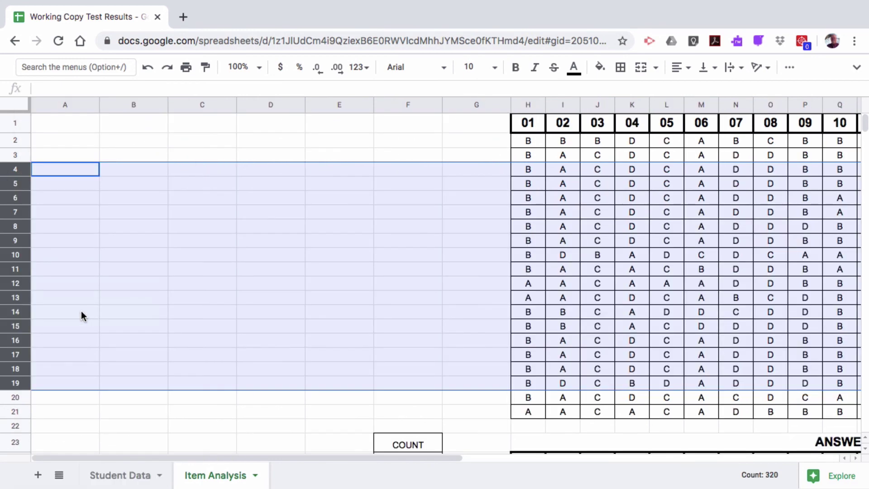
pyautogui.click(238, 260)
pyautogui.hscroll(5, 237, 260)
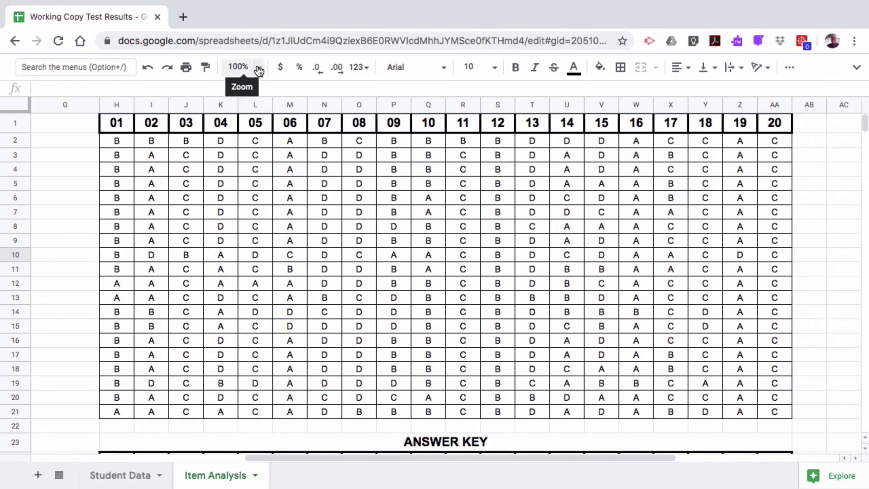
pyautogui.click(259, 68)
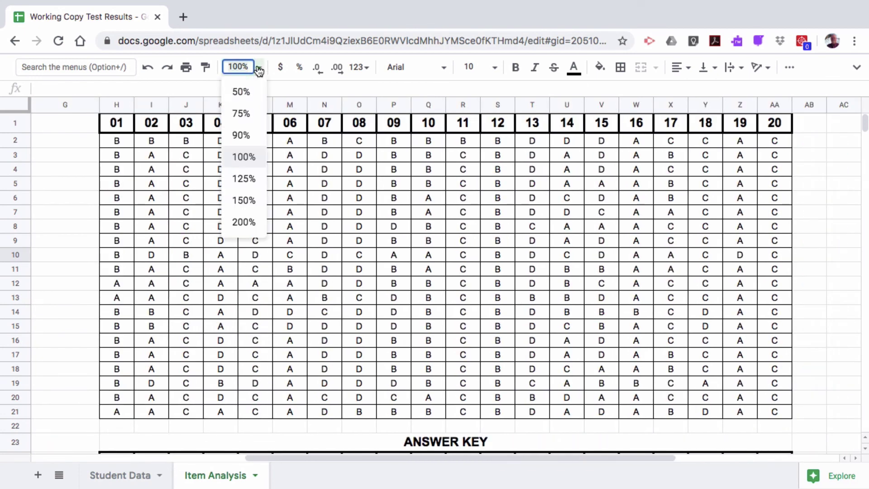
pyautogui.click(241, 92)
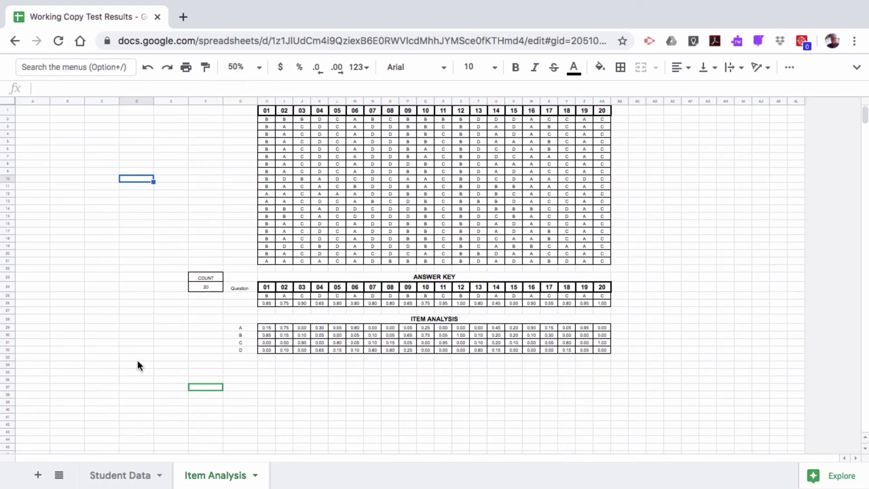